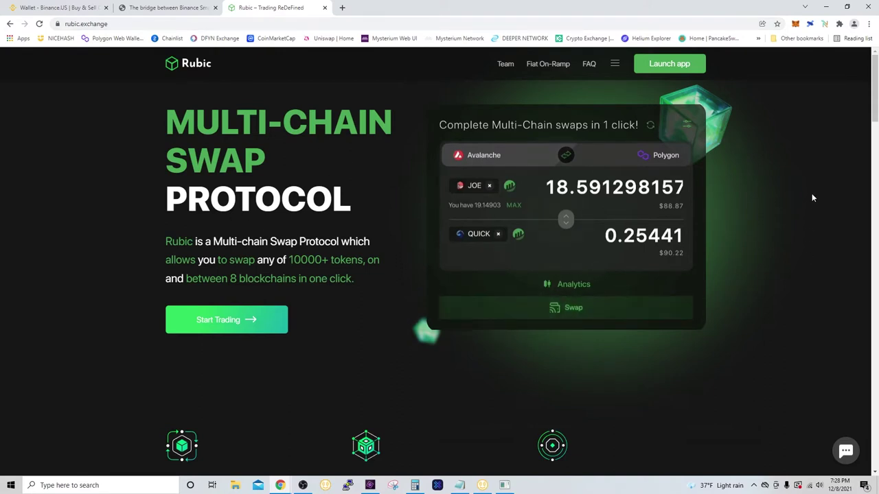
# - Review the wallet's Polygon token balances in MetaMask
pyautogui.click(795, 24)
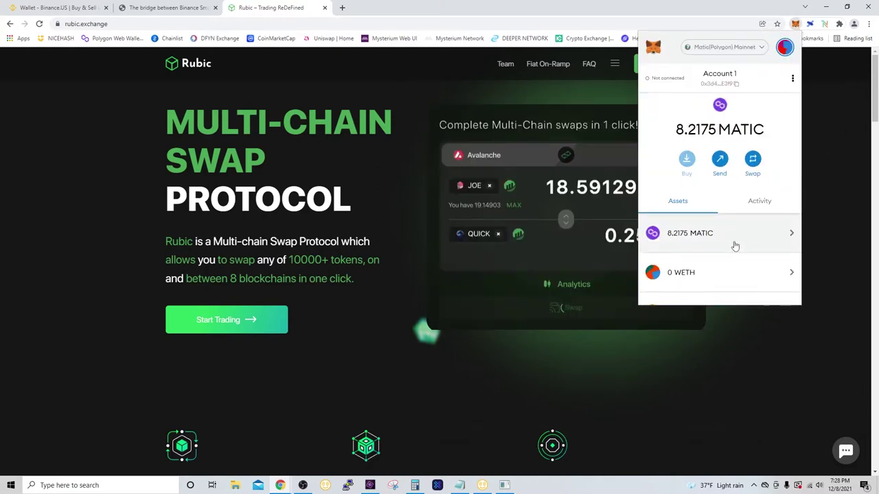
pyautogui.scroll(-3, 734, 245)
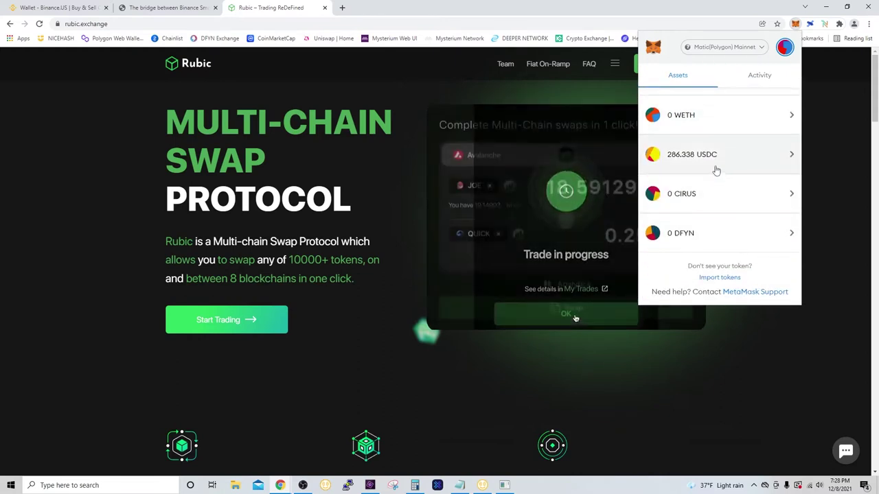
pyautogui.scroll(1, 726, 172)
pyautogui.scroll(3, 727, 151)
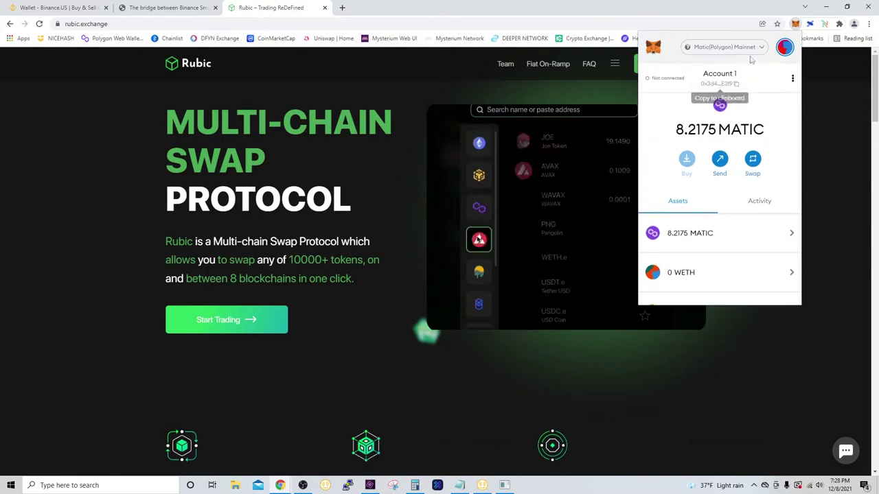
# - Switch MetaMask's network from Polygon to Avalanche and close the wallet popup
pyautogui.click(725, 47)
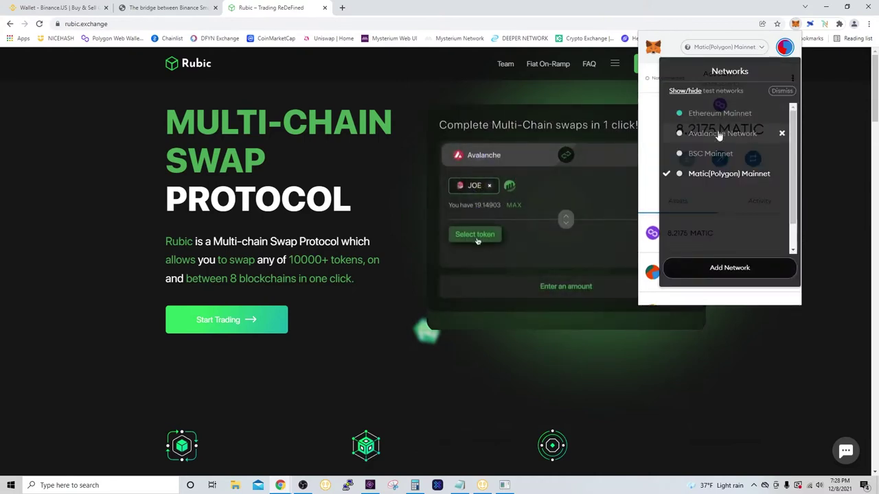
pyautogui.click(721, 134)
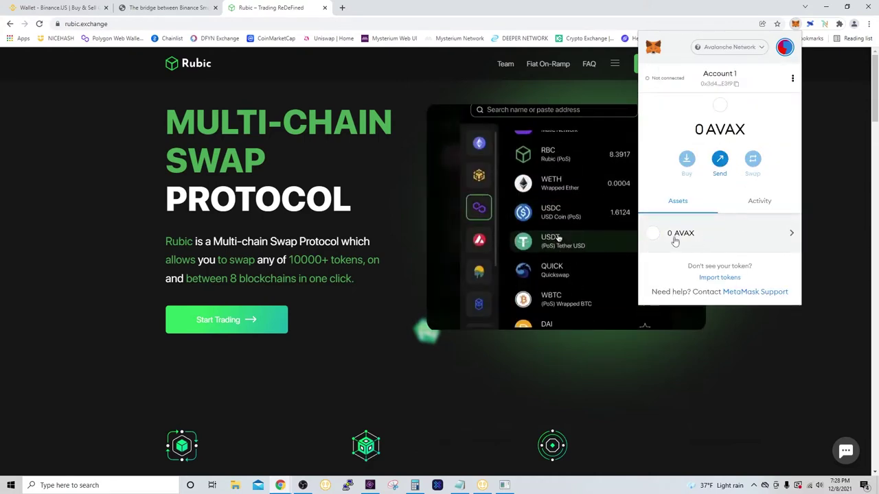
pyautogui.click(685, 350)
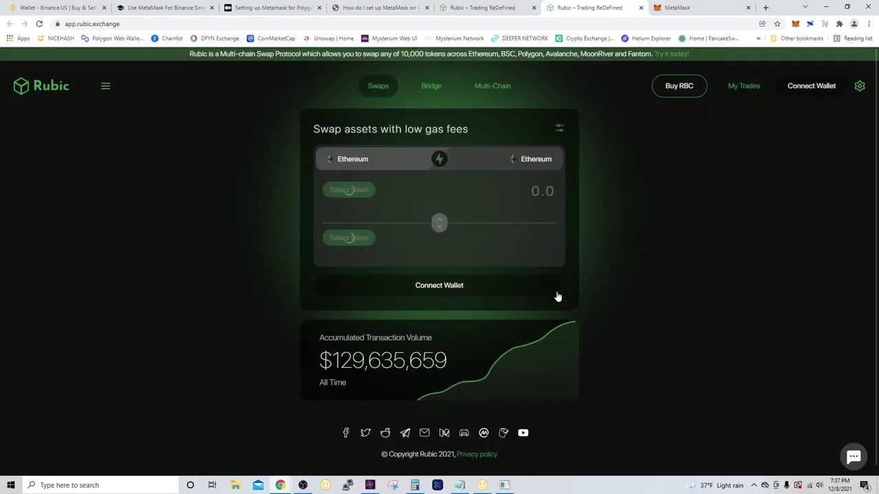
# - Connect the MetaMask wallet to Rubic by signing its login message
pyautogui.click(426, 289)
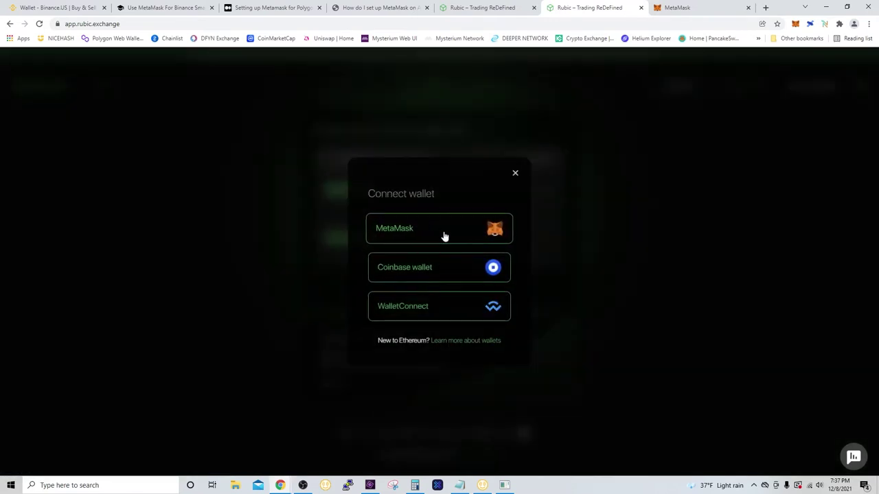
pyautogui.click(445, 237)
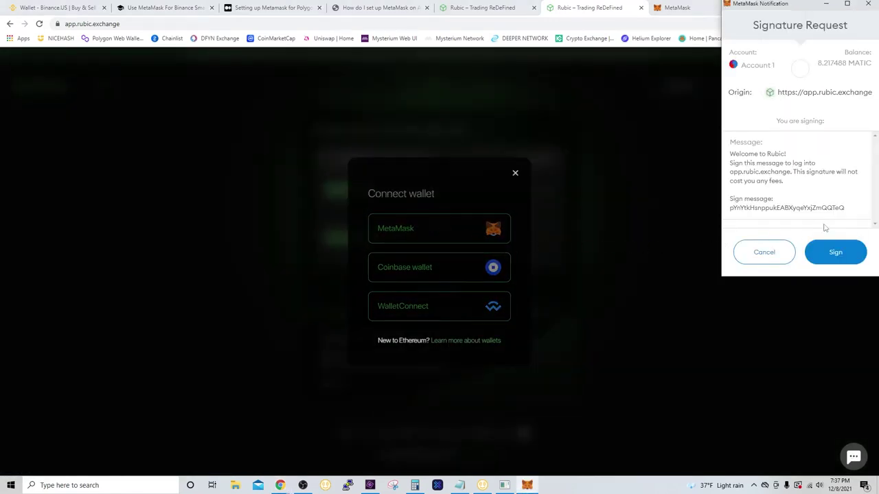
pyautogui.click(833, 256)
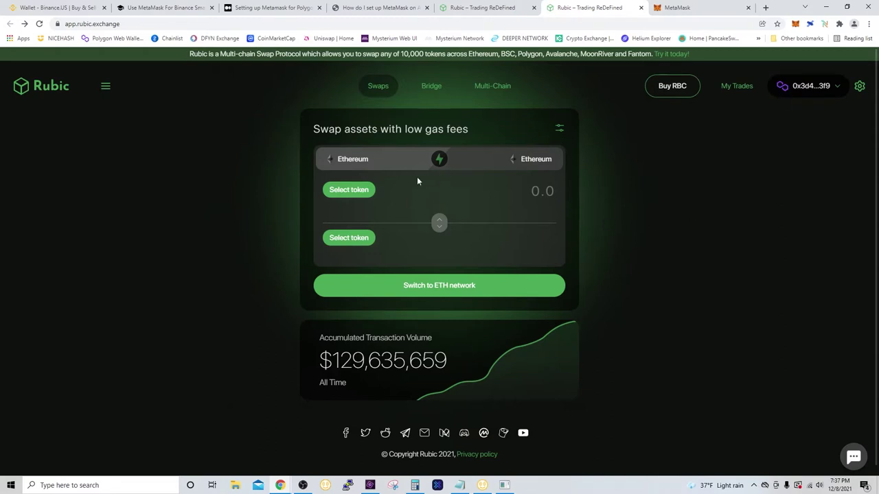
pyautogui.click(350, 190)
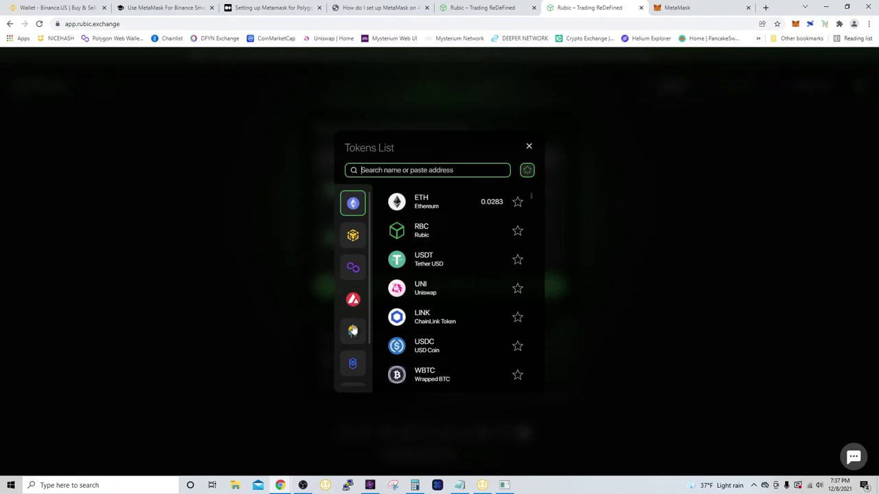
# - Pick USDC on the Polygon chain as the source and AVAX on Avalanche as the destination
pyautogui.click(353, 270)
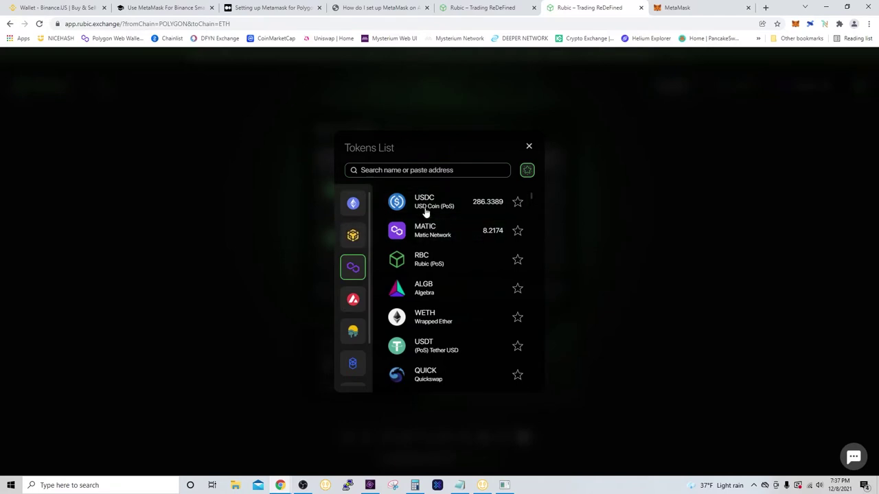
pyautogui.click(470, 206)
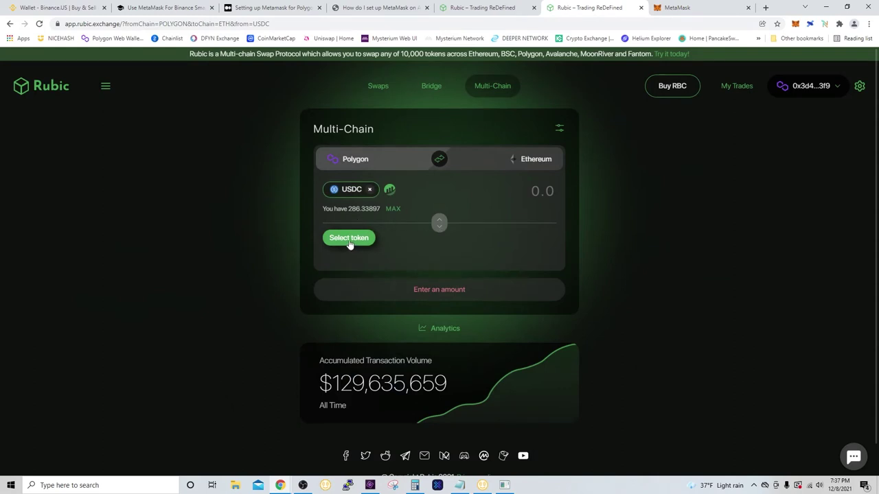
pyautogui.click(349, 239)
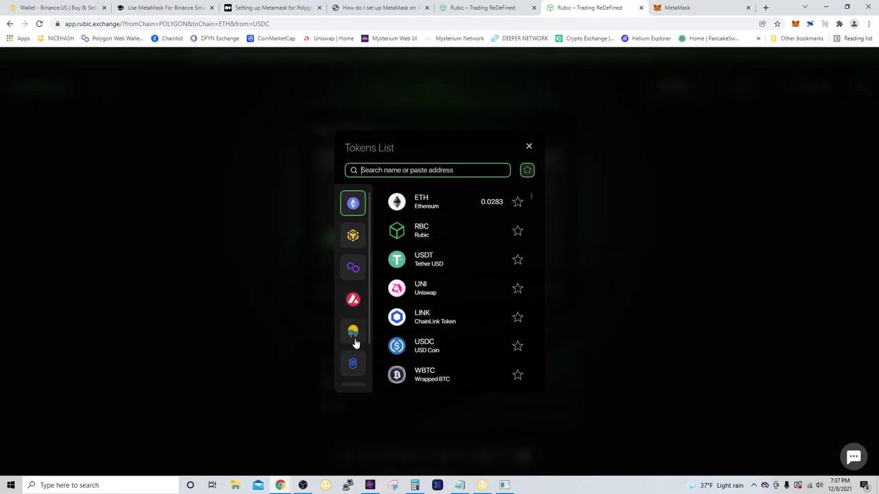
pyautogui.click(352, 302)
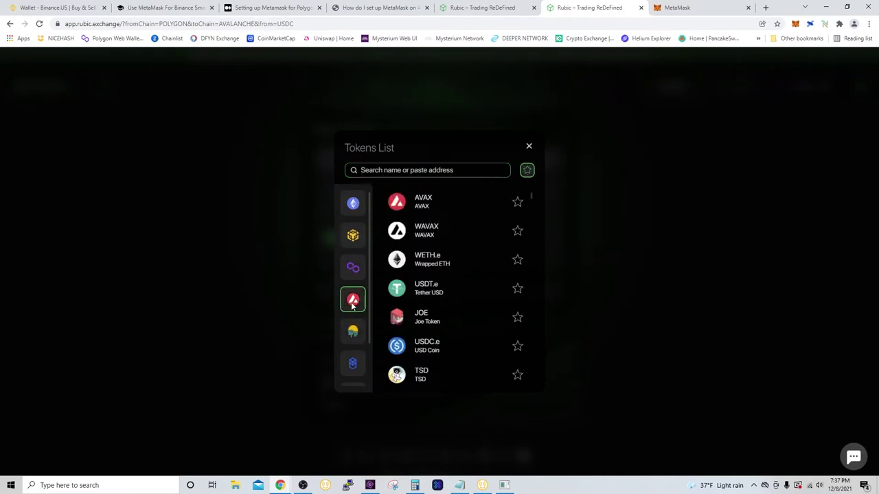
pyautogui.click(448, 205)
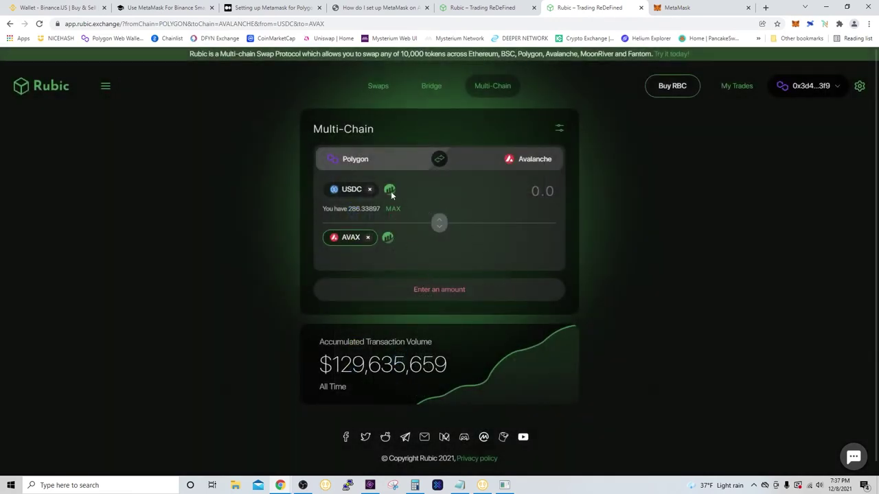
# - Enter the full 286.338978 USDC balance, review the ~3.03 AVAX quote, and check the MATIC fee balance
pyautogui.click(394, 210)
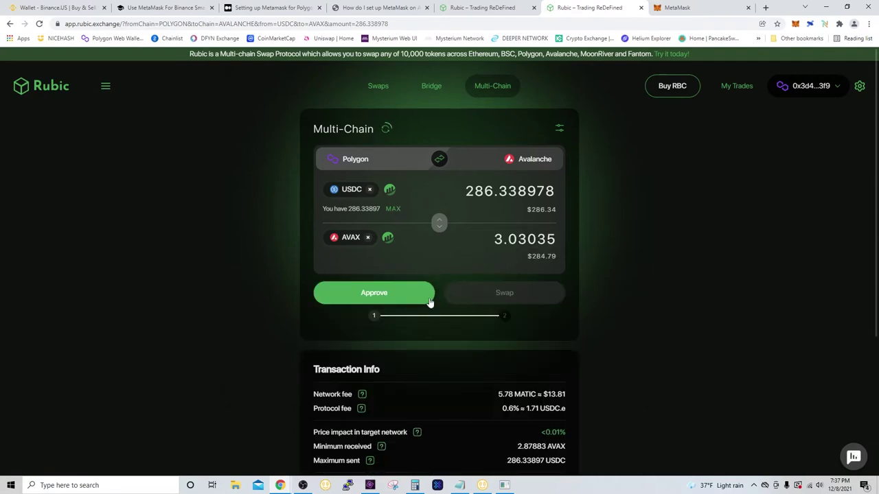
pyautogui.scroll(-1, 441, 373)
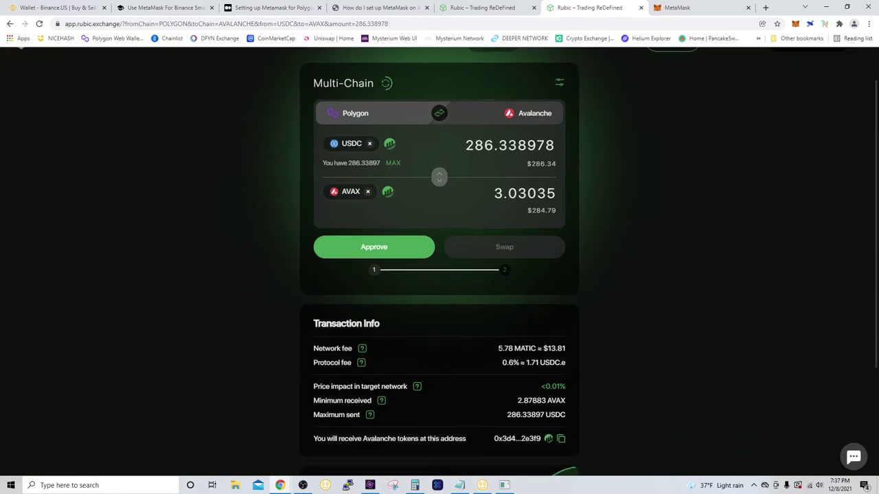
pyautogui.scroll(1, 584, 350)
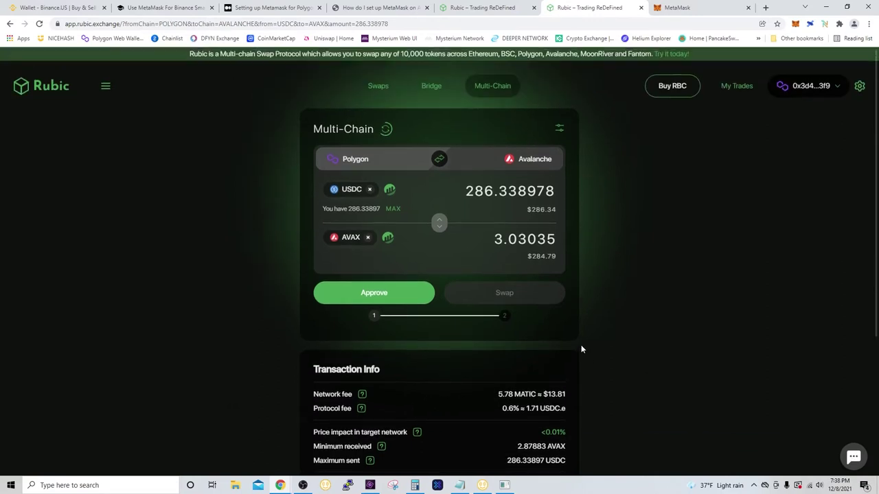
pyautogui.click(795, 23)
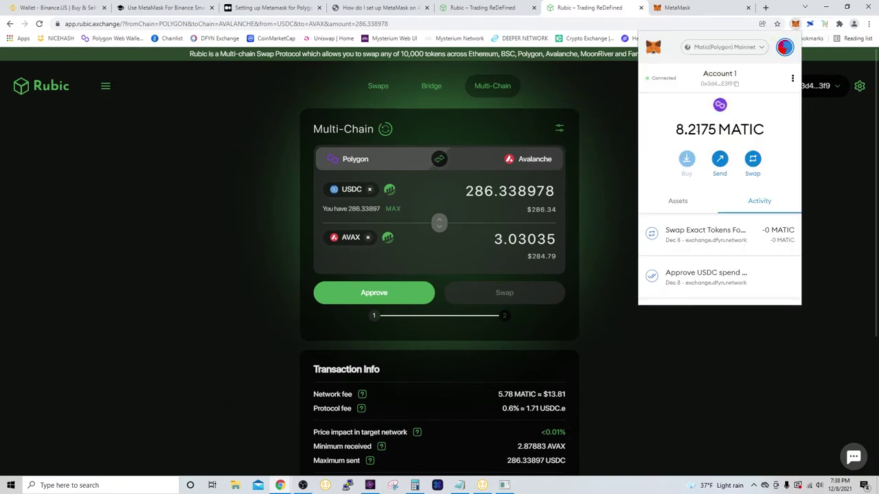
pyautogui.moveTo(676, 130); pyautogui.dragTo(700, 131)
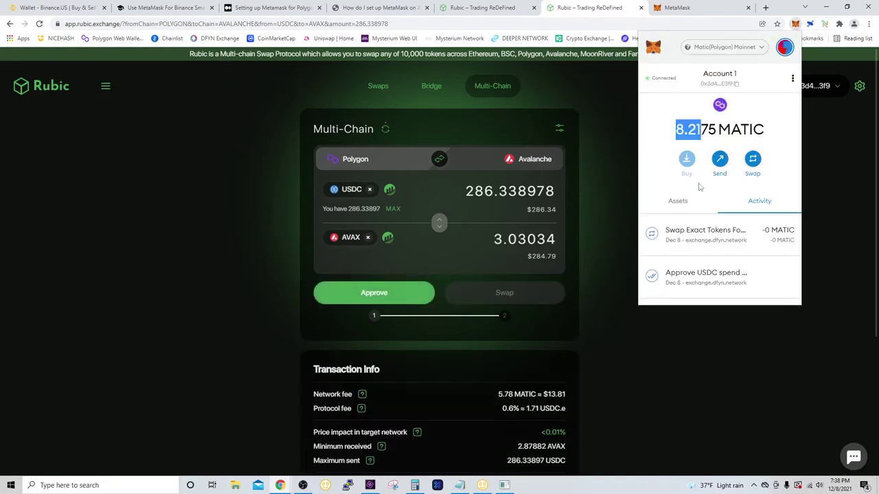
pyautogui.click(604, 217)
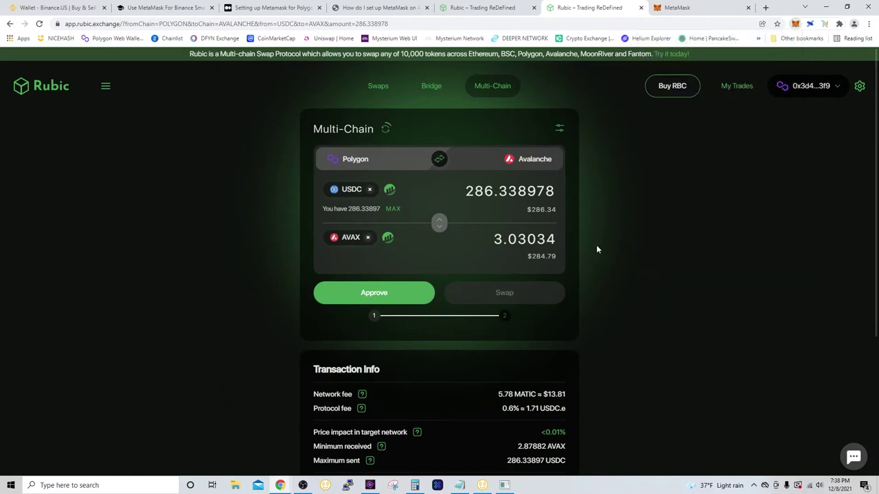
# - Approve Rubic to spend the USDC by confirming the permission in MetaMask
pyautogui.click(386, 297)
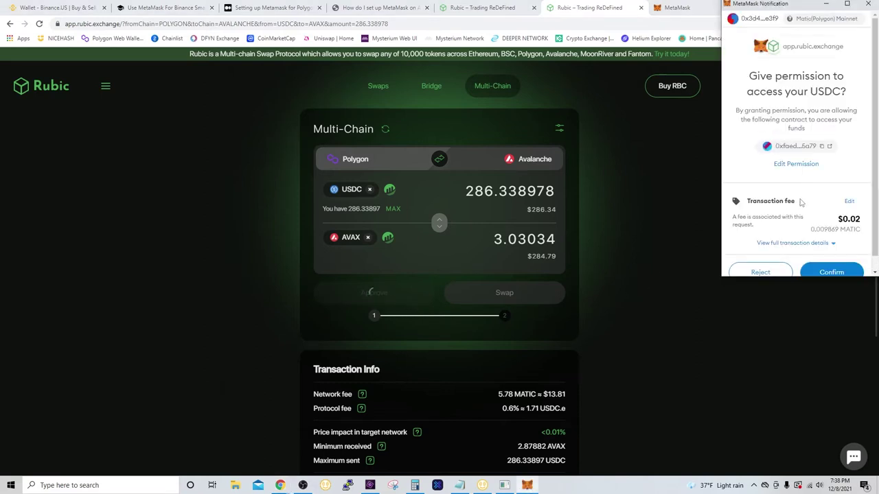
pyautogui.scroll(-1, 800, 203)
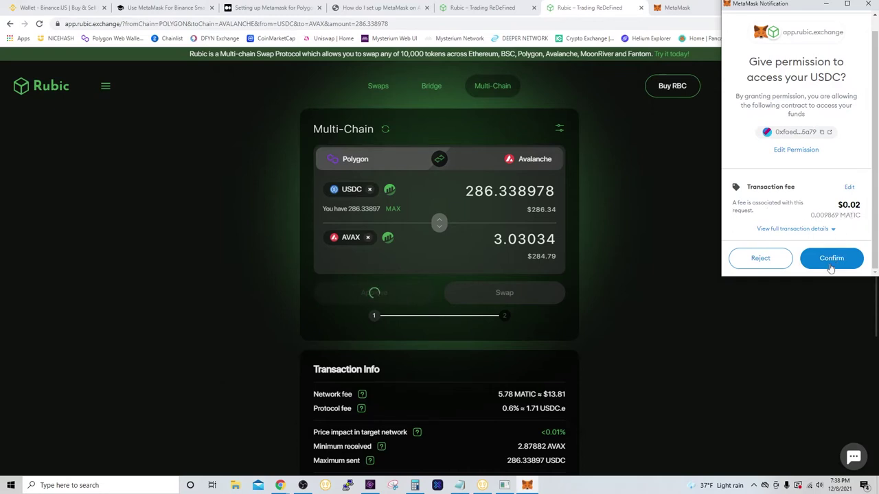
pyautogui.click(832, 261)
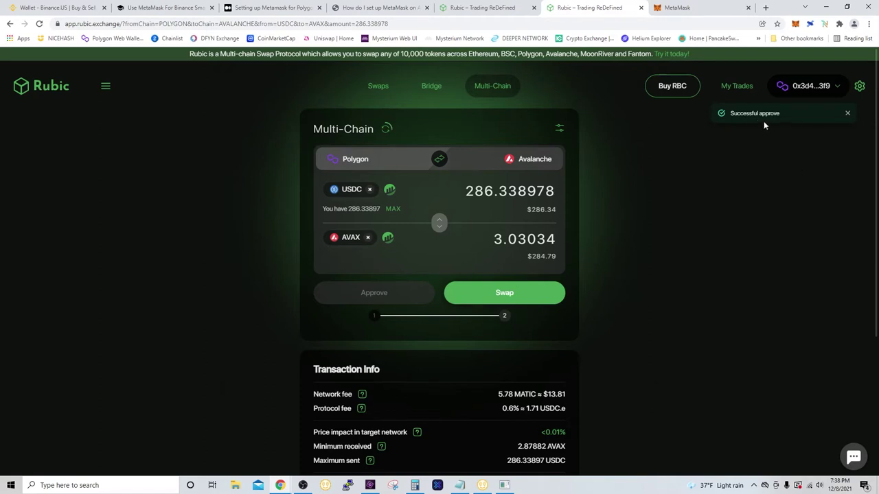
# - Submit the cross-chain swap and confirm it in MetaMask with the 5.78 MATIC fee
pyautogui.click(523, 293)
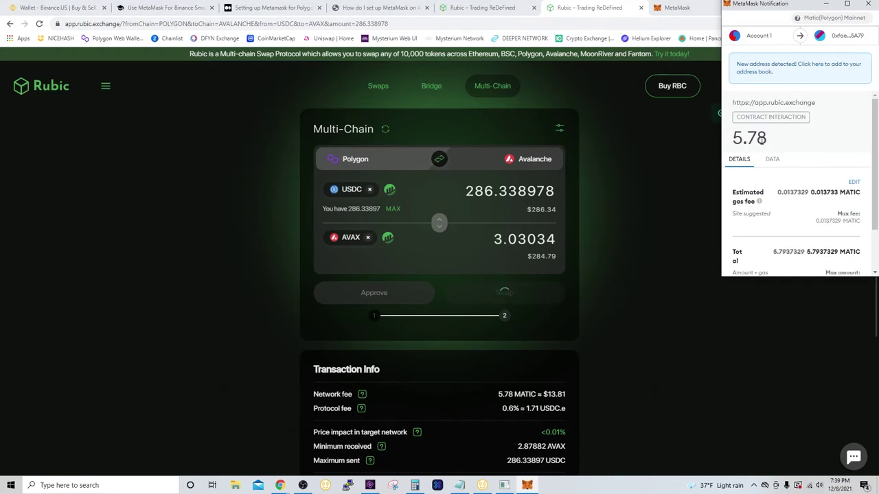
pyautogui.scroll(-1, 797, 163)
pyautogui.scroll(-3, 796, 162)
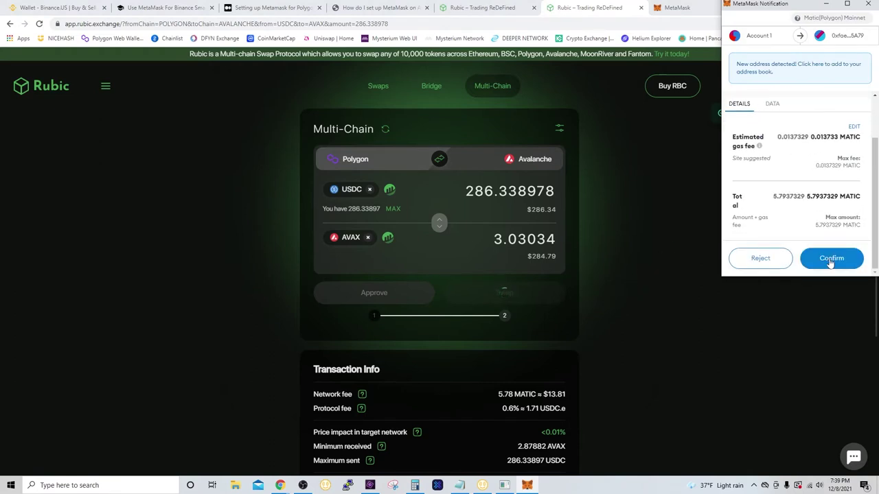
pyautogui.scroll(4, 755, 154)
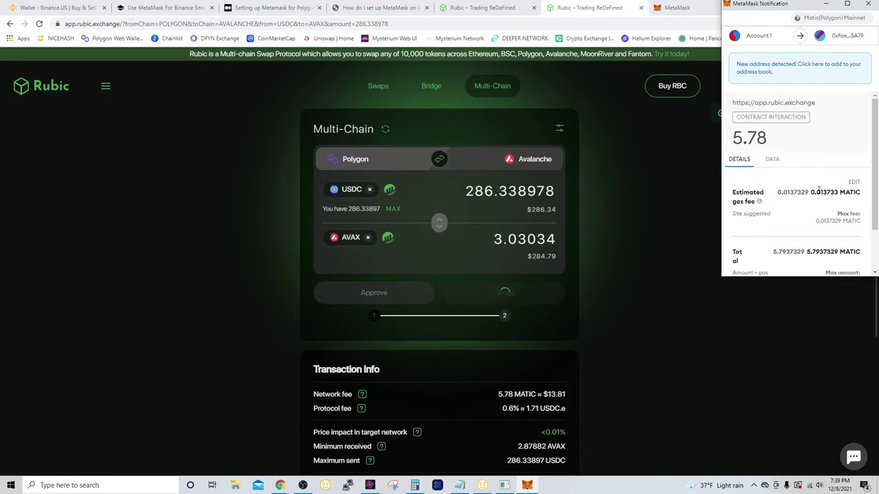
pyautogui.scroll(-2, 819, 220)
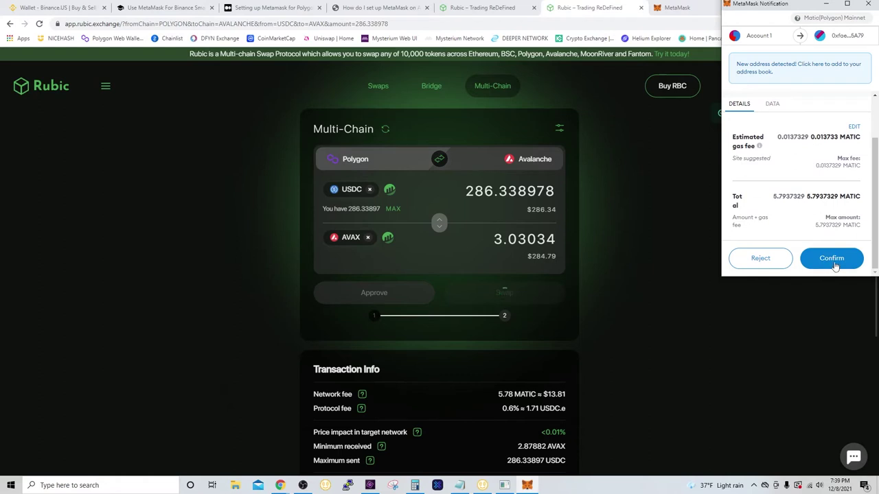
pyautogui.click(835, 265)
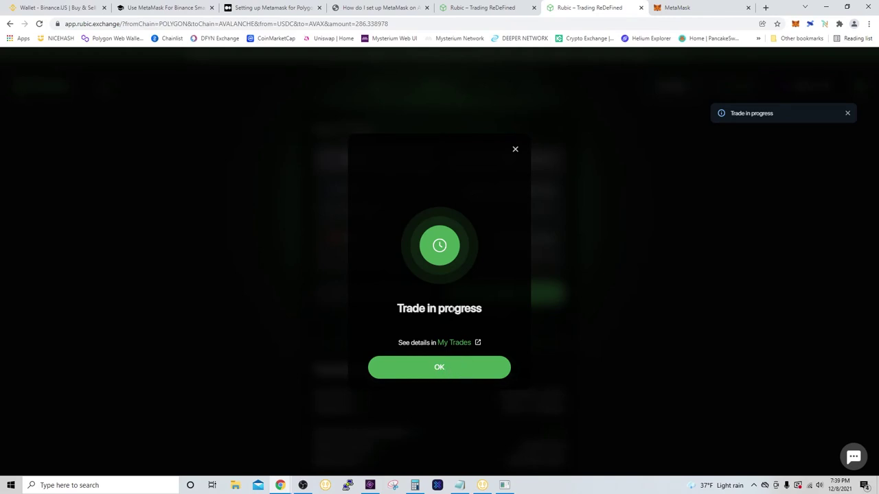
# - Dismiss the Trade in progress notice and check the wallet balance in MetaMask
pyautogui.click(456, 377)
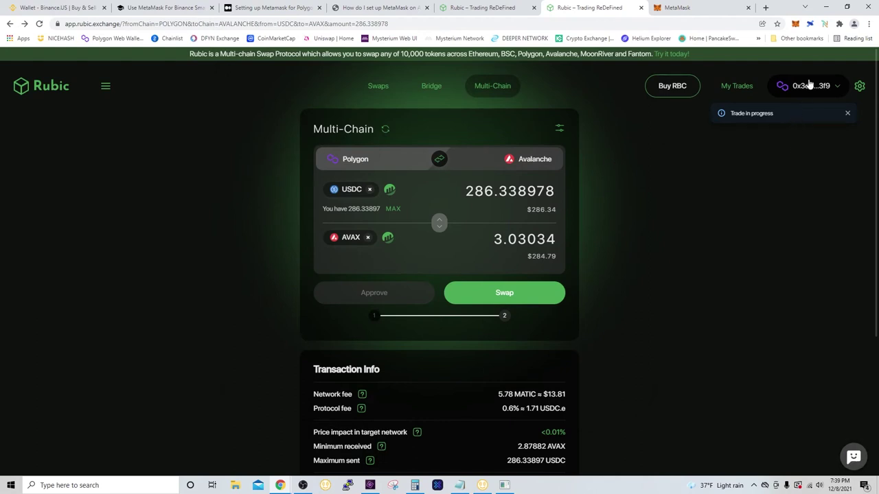
pyautogui.click(795, 23)
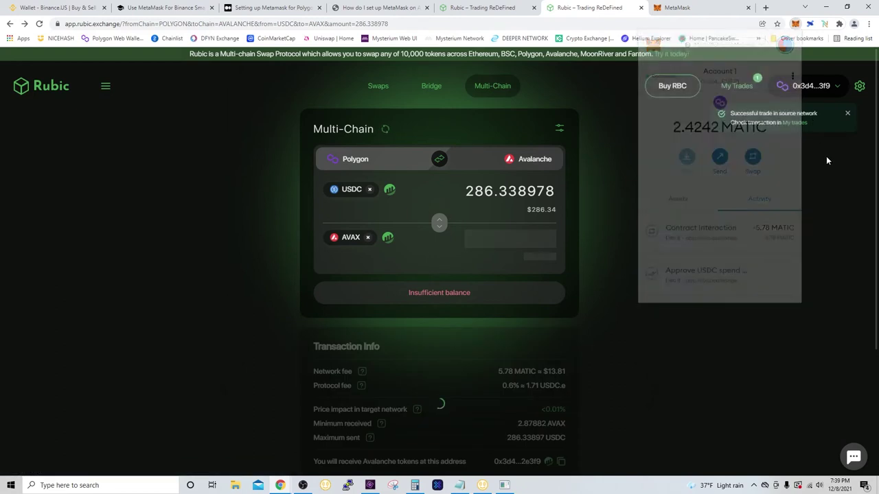
pyautogui.click(826, 156)
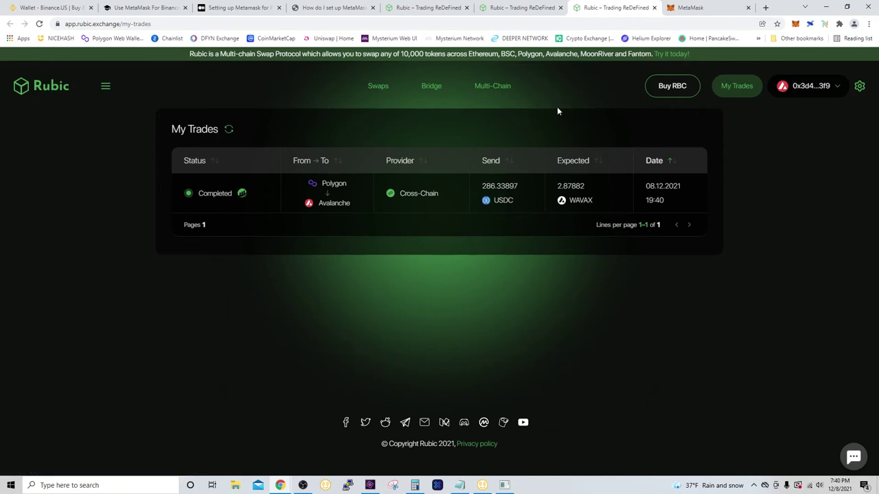
# - Confirm the wallet holds 3.0394 AVAX, then return to the Rubic landing page
pyautogui.click(815, 96)
pyautogui.click(796, 24)
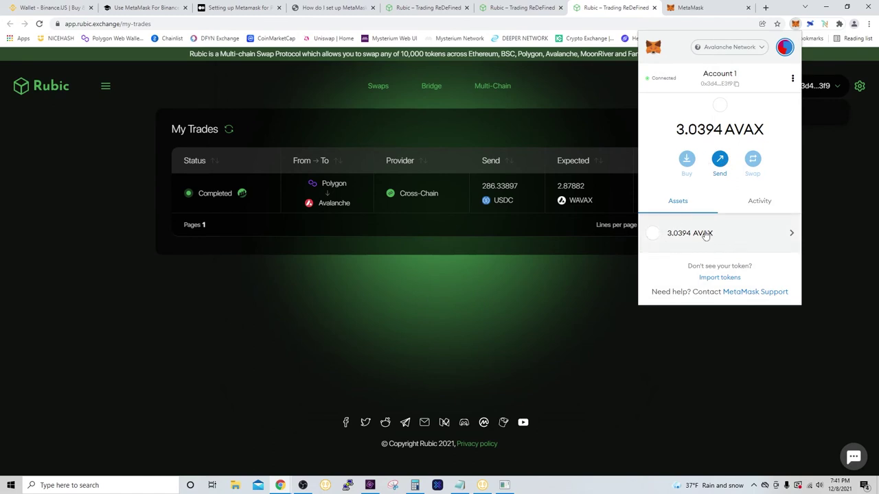
pyautogui.click(579, 289)
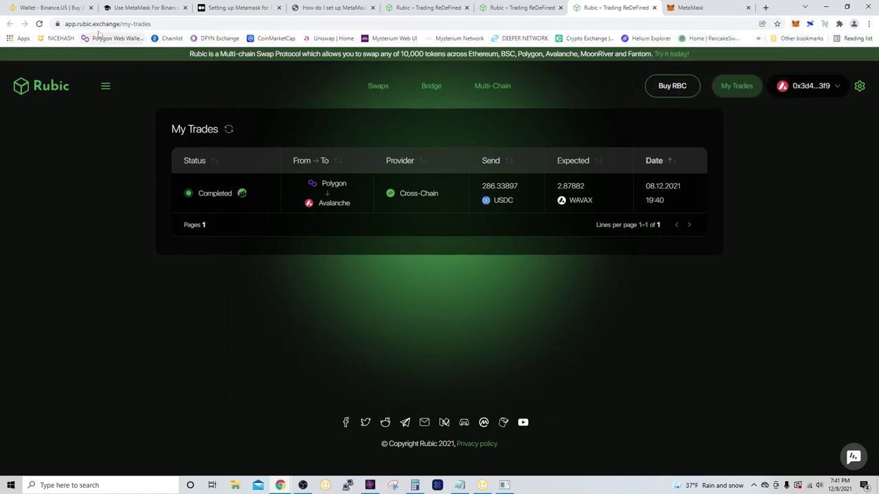
pyautogui.click(421, 8)
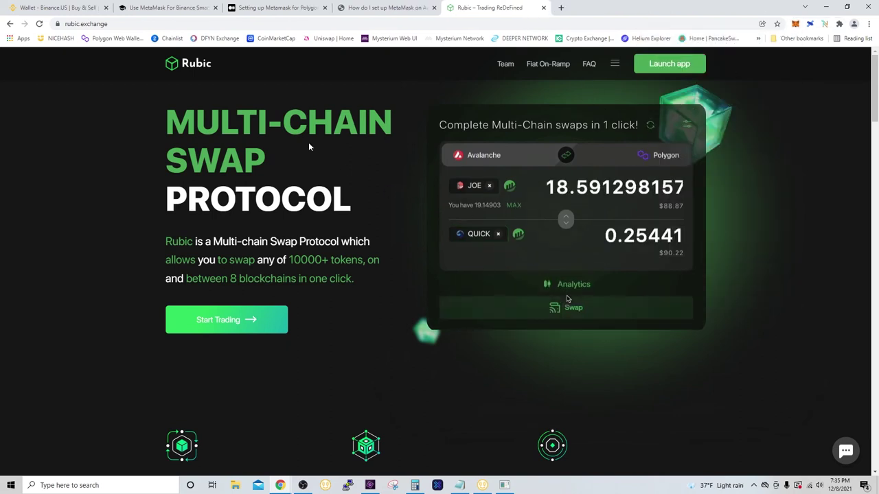
# - Review the Mainnet network settings in the Binance Smart Chain MetaMask guide
pyautogui.click(179, 14)
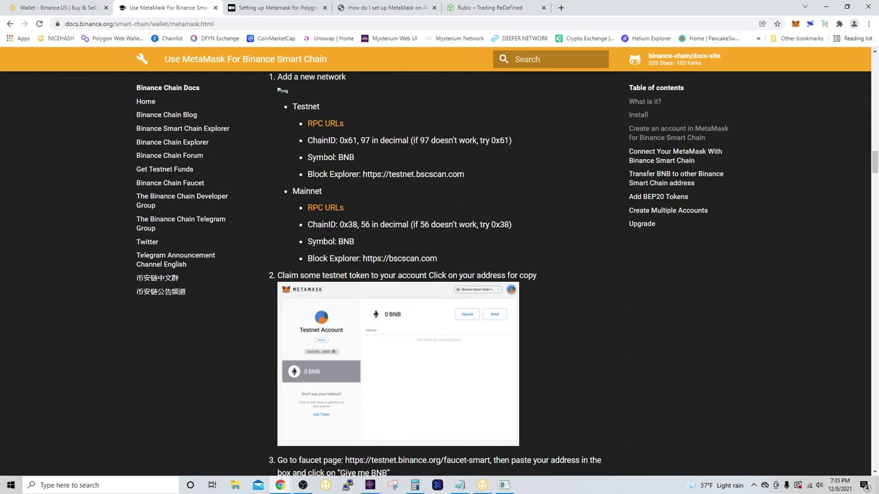
pyautogui.scroll(1, 352, 195)
pyautogui.scroll(1, 352, 195)
pyautogui.scroll(1, 351, 195)
pyautogui.scroll(1, 351, 195)
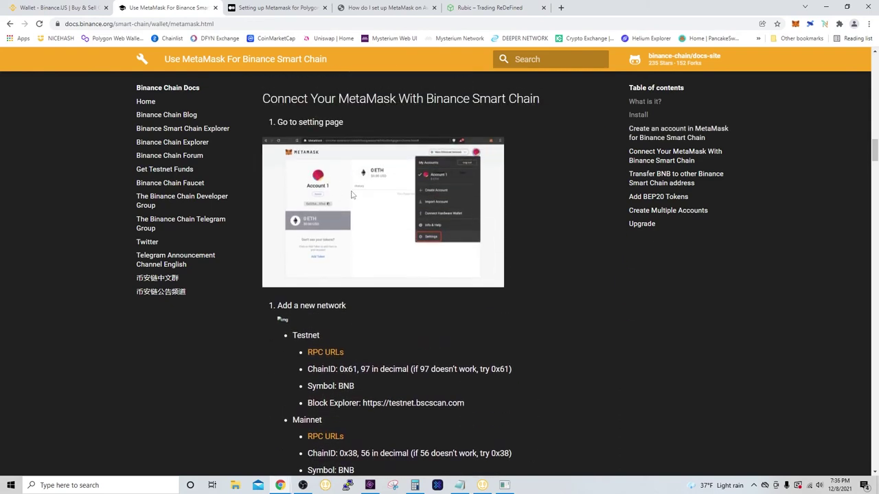
pyautogui.scroll(-2, 440, 157)
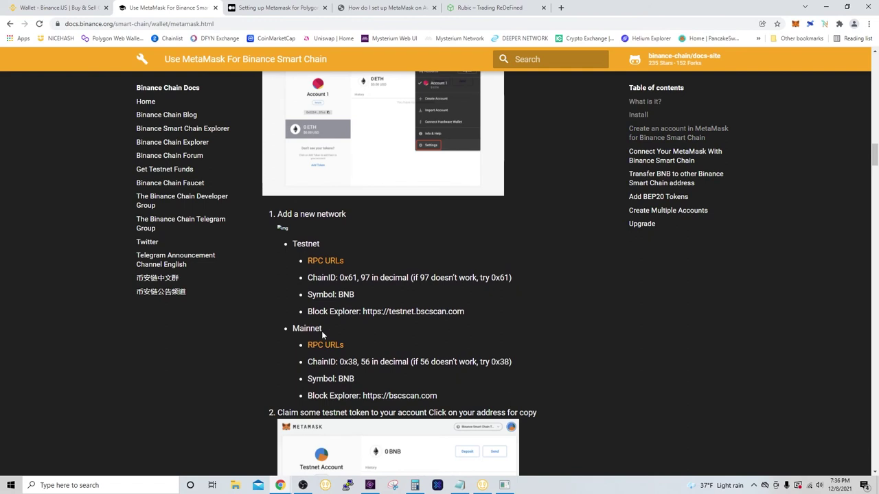
pyautogui.moveTo(283, 330); pyautogui.dragTo(463, 400)
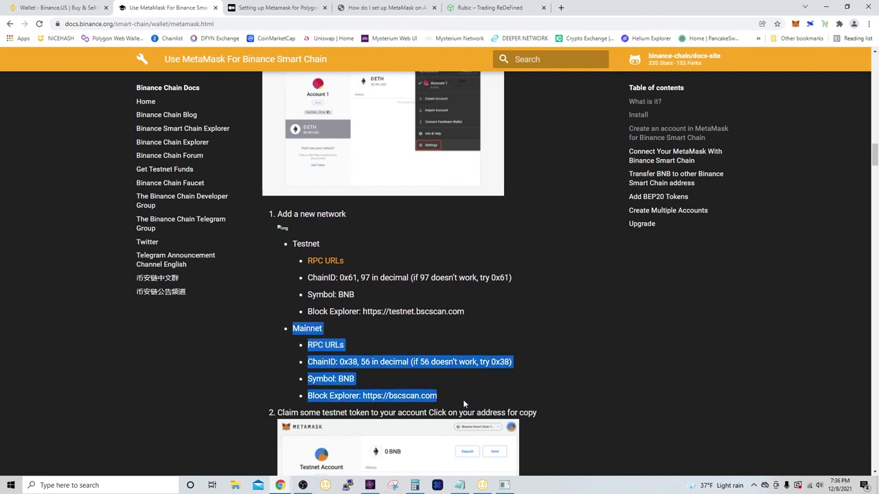
pyautogui.click(269, 333)
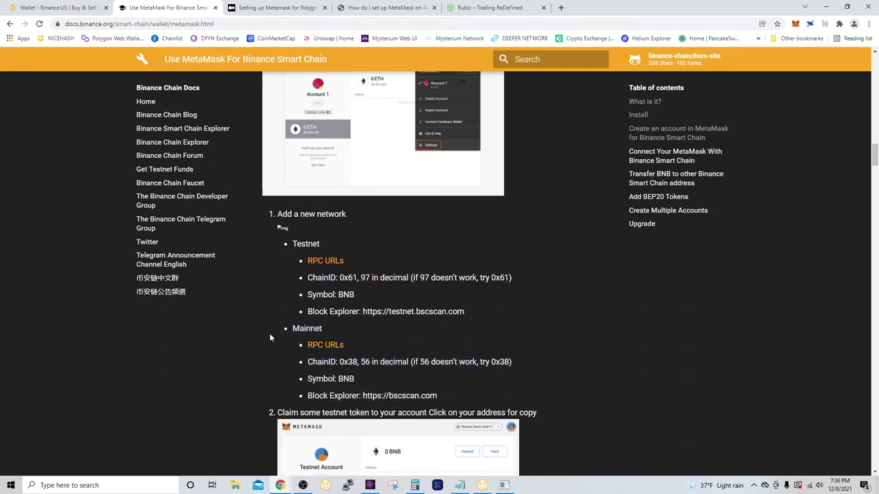
# - Highlight the Polygon and then the Avalanche network settings, ending on Chain ID 43114
pyautogui.click(294, 12)
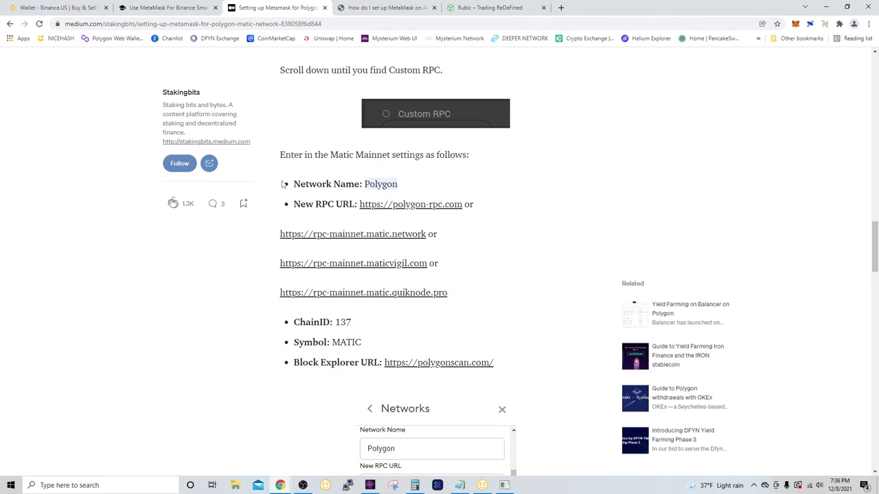
pyautogui.moveTo(284, 184); pyautogui.dragTo(501, 367)
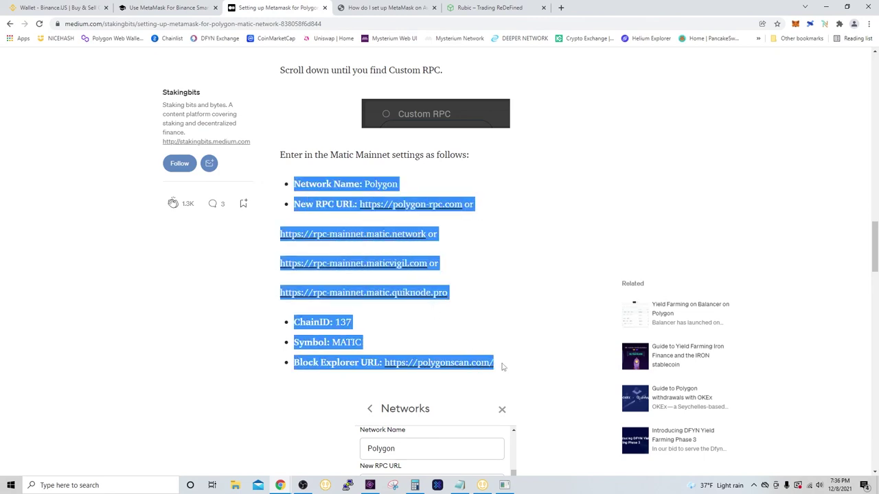
pyautogui.click(383, 6)
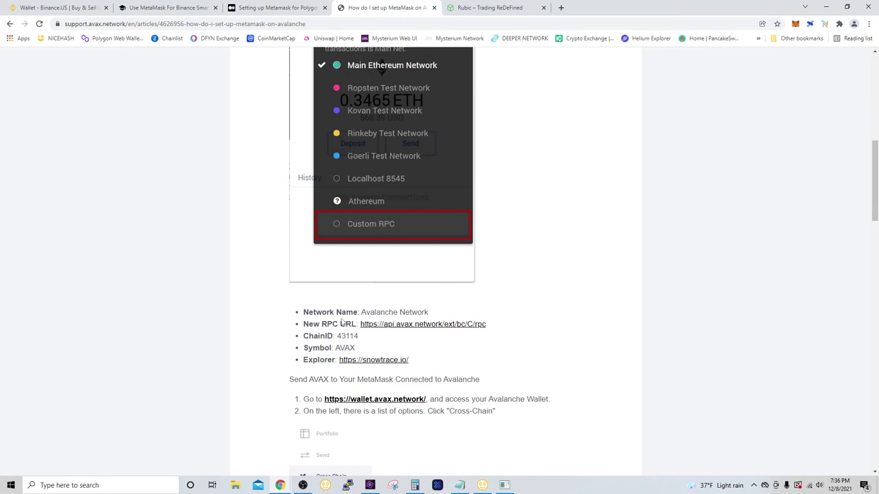
pyautogui.moveTo(294, 312); pyautogui.dragTo(461, 362)
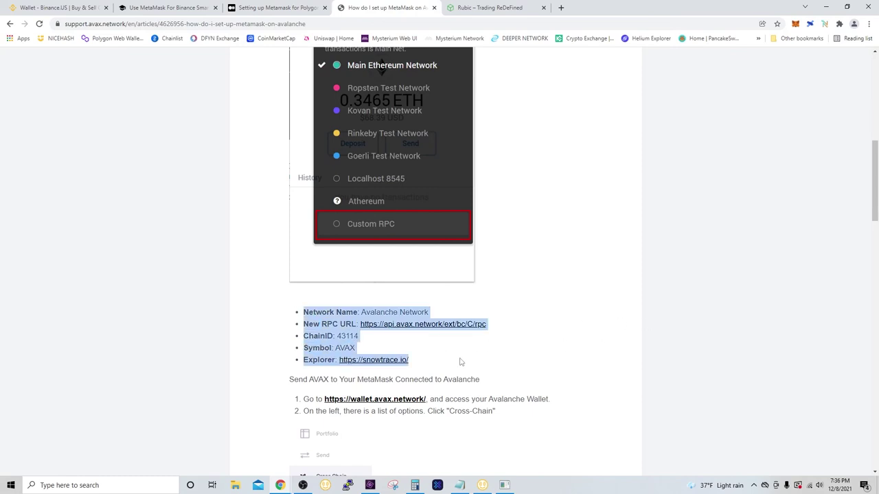
pyautogui.click(461, 362)
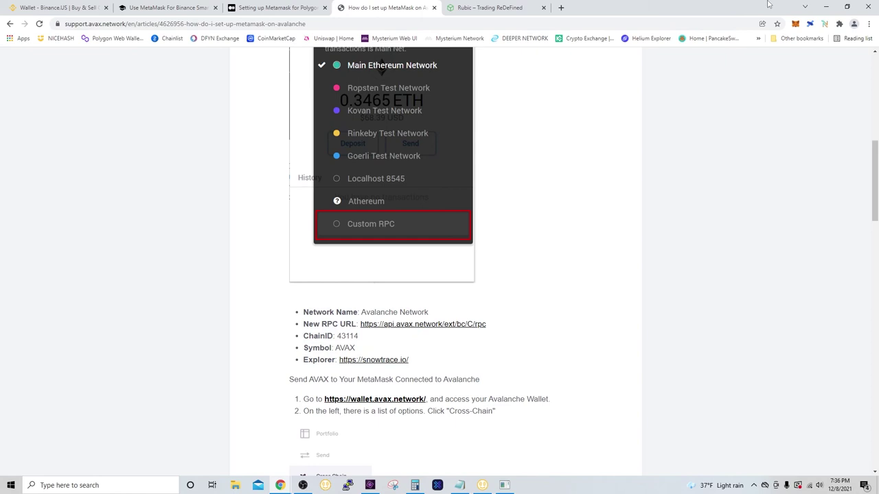
# - Open MetaMask's Add Network form for a custom network
pyautogui.click(795, 24)
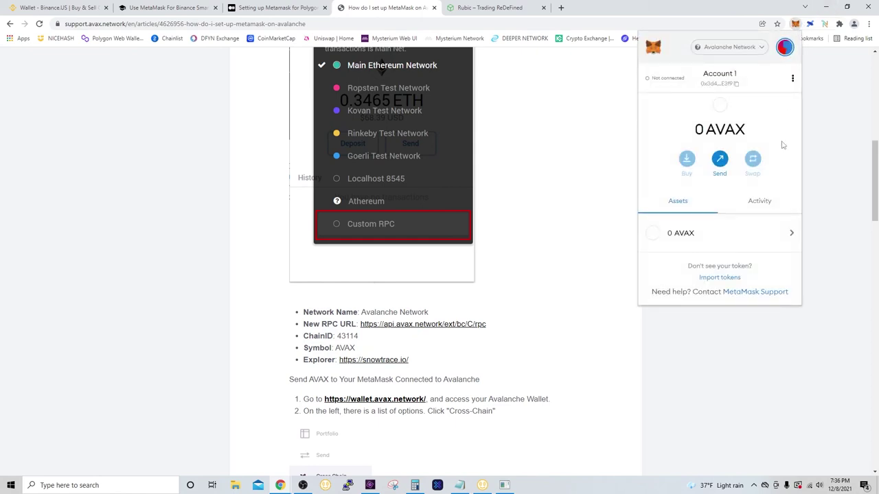
pyautogui.click(751, 48)
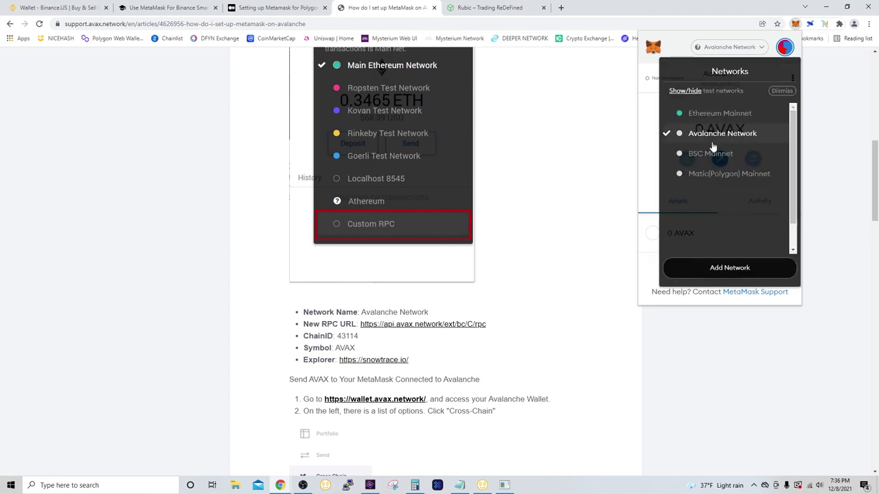
pyautogui.click(722, 269)
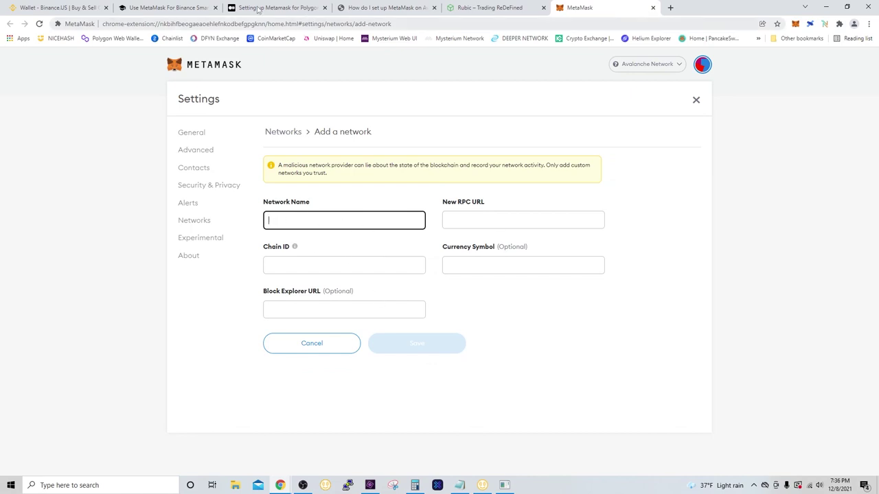
# - Cycle through the Binance, Polygon and Avalanche guides, ending on the Avalanche article
pyautogui.click(168, 8)
pyautogui.click(300, 10)
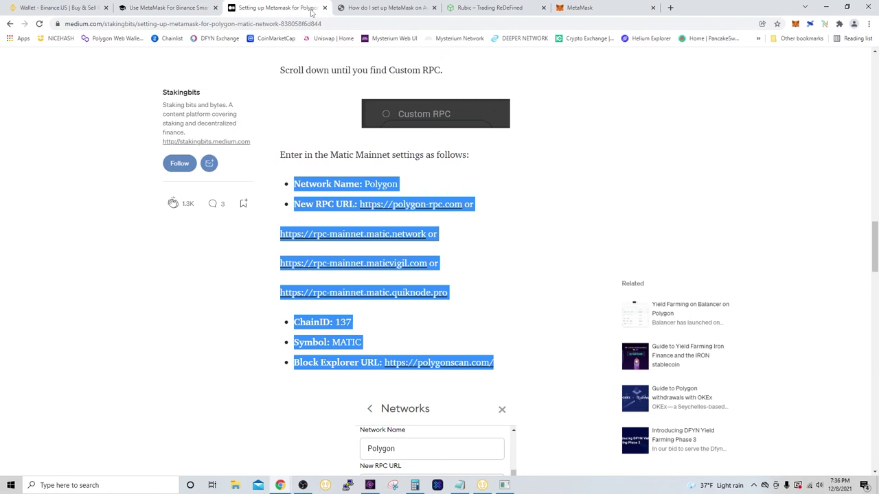
pyautogui.click(387, 8)
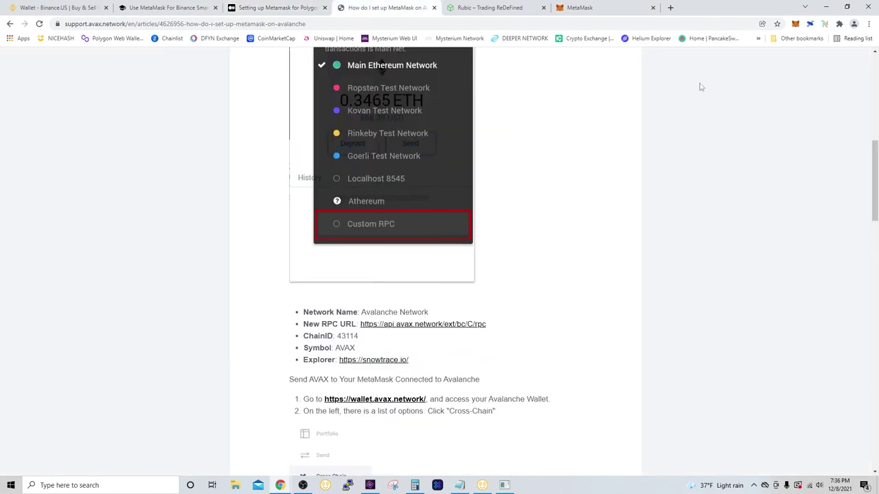